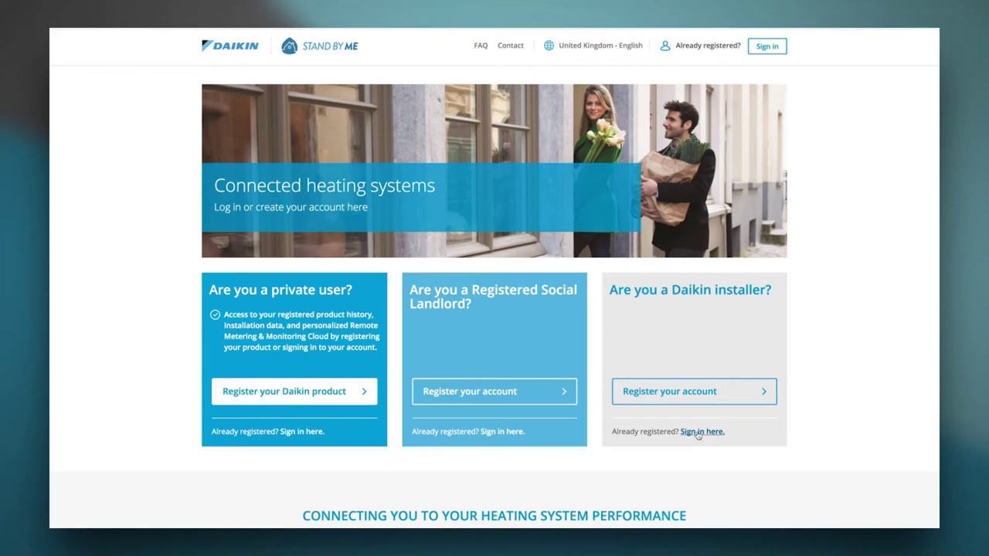
- Sign in to the portal as a Daikin installer with the account e-mail and password
{"action": "left_click", "coordinate": [698, 433]}
{"action": "left_click", "coordinate": [251, 200]}
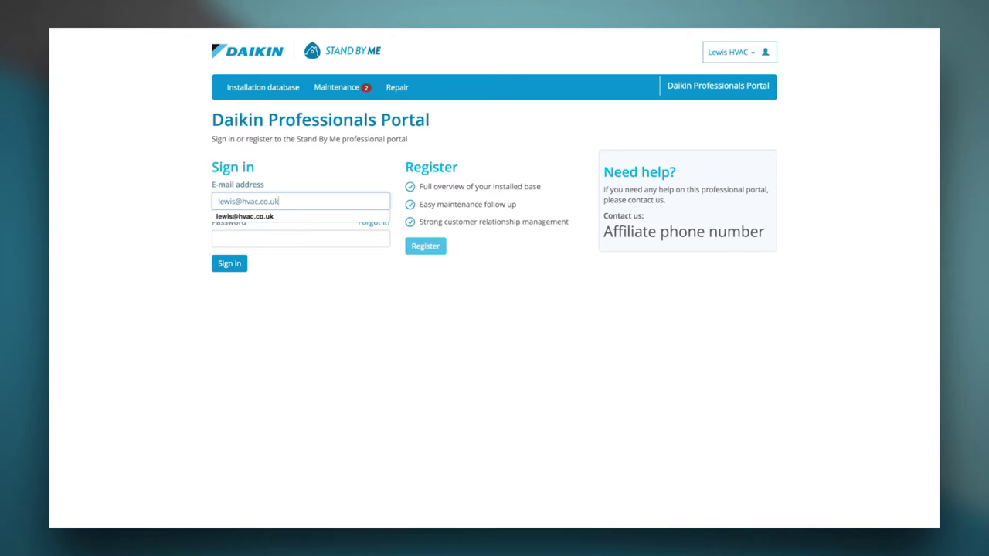
{"action": "left_click", "coordinate": [261, 237]}
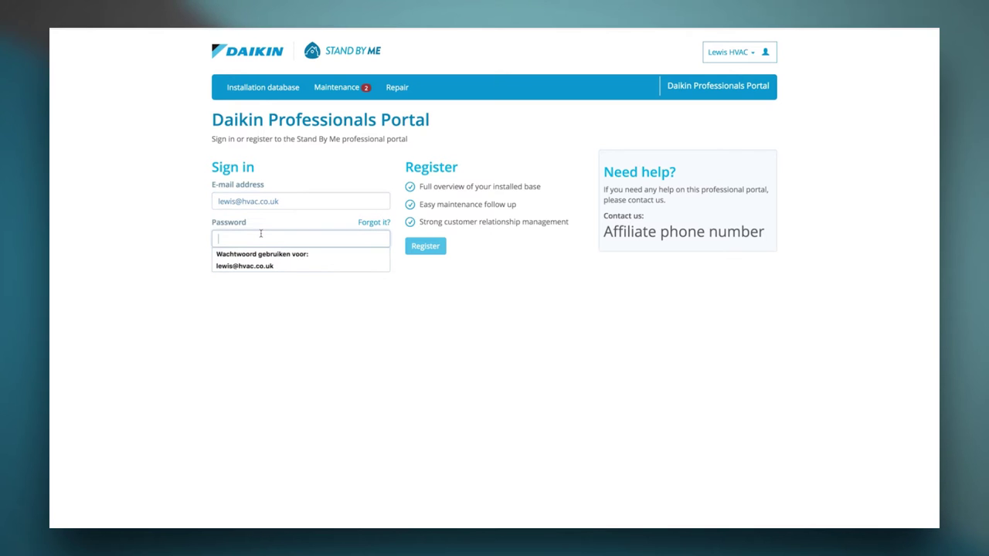
{"action": "type", "text": "****"}
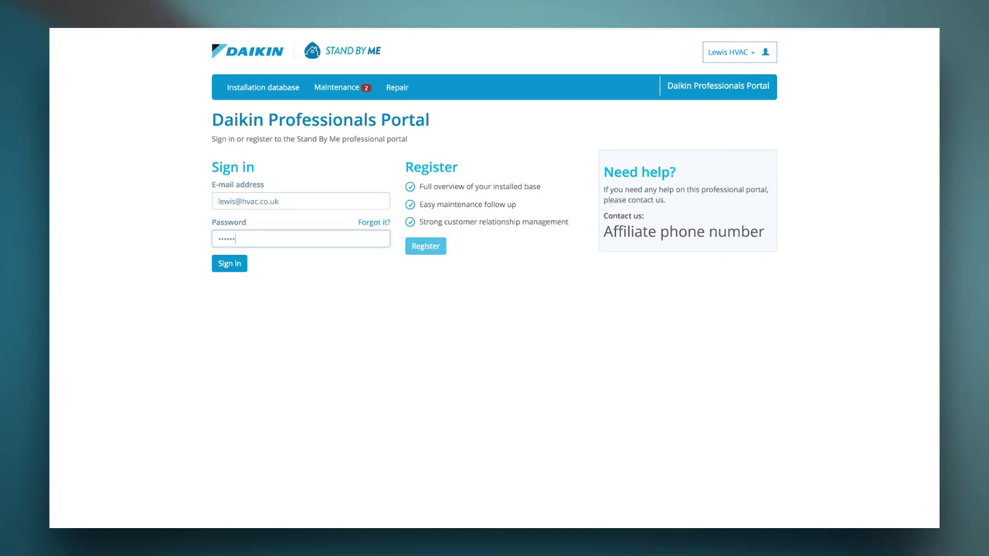
{"action": "key", "text": "Return"}
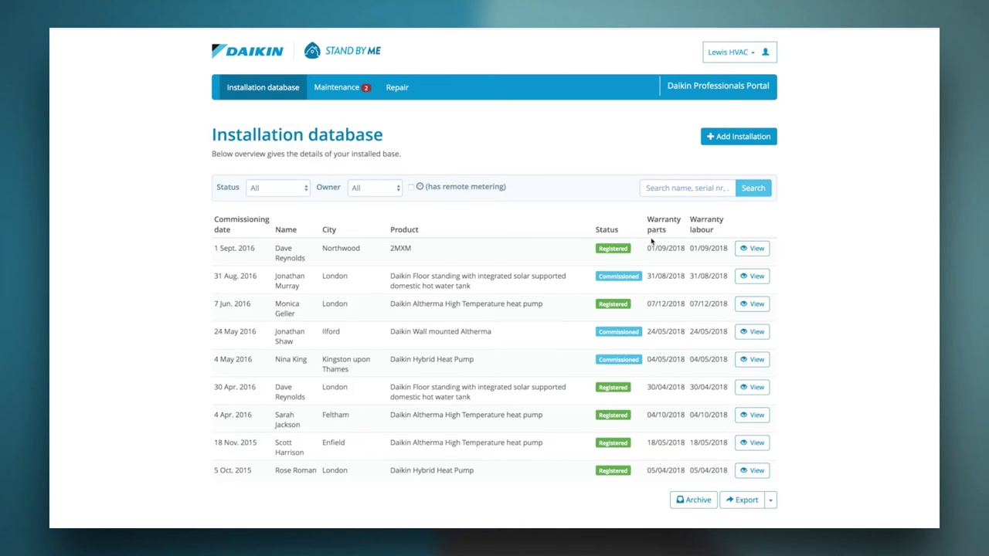
{"action": "left_click", "coordinate": [770, 500]}
{"action": "left_click", "coordinate": [770, 501]}
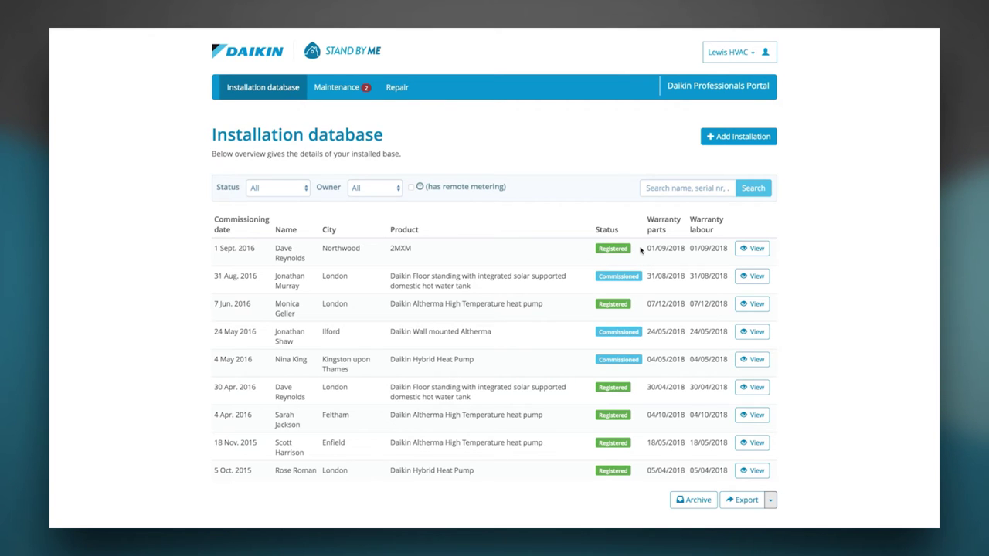
- Add a new installation with commissioning 2016.1.xlsx from Desktop > Commissionings as its commissioning report
{"action": "left_click", "coordinate": [717, 139]}
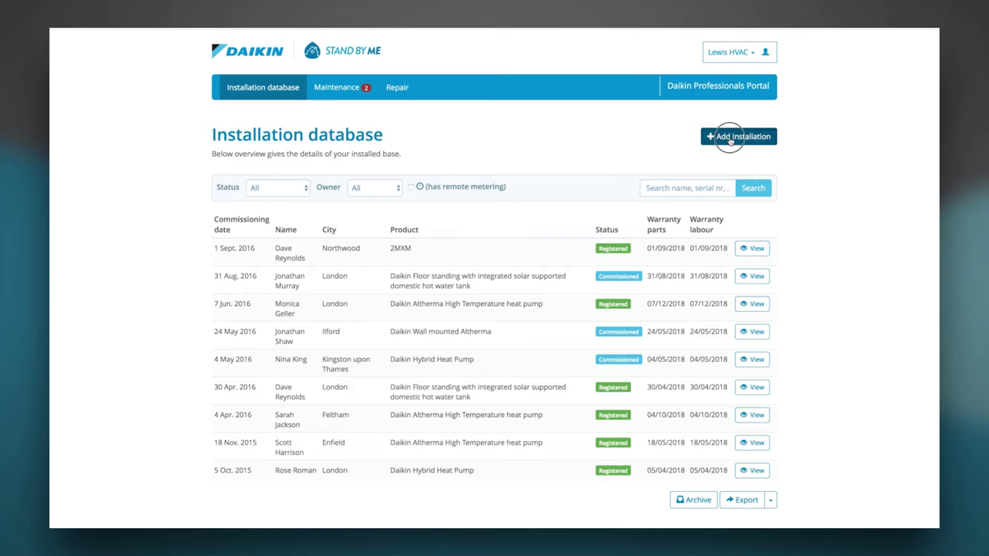
{"action": "left_click", "coordinate": [377, 188]}
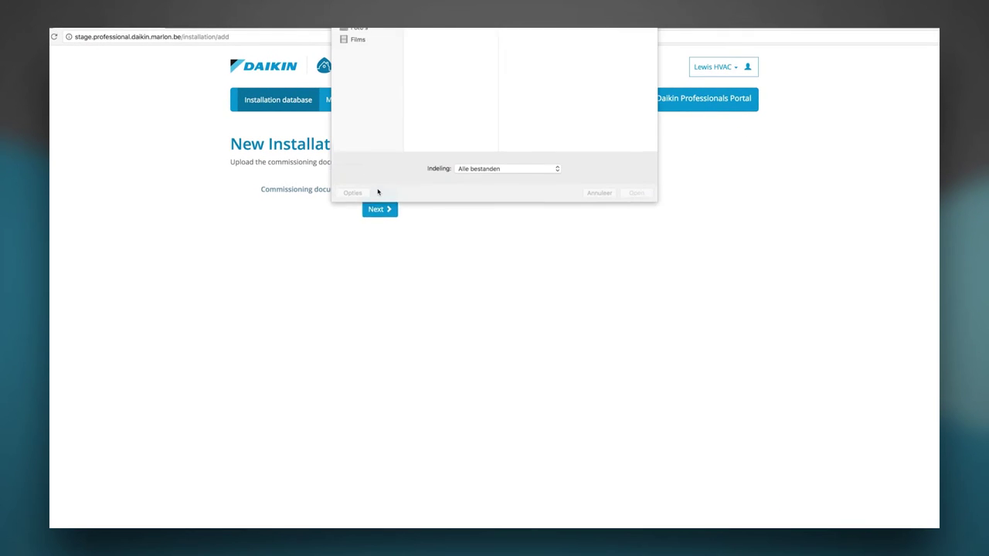
{"action": "left_click", "coordinate": [373, 95]}
{"action": "left_click", "coordinate": [439, 34]}
{"action": "double_click", "coordinate": [556, 35]}
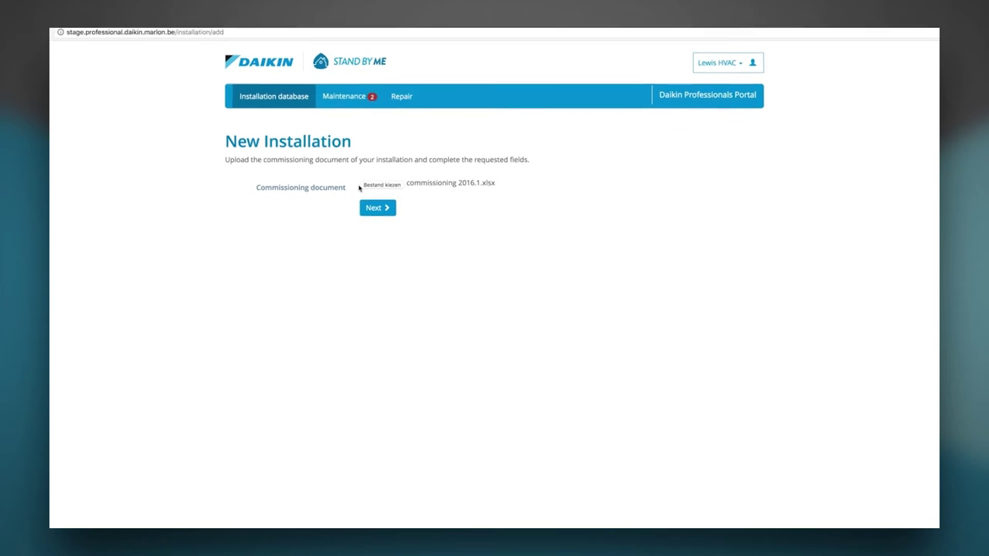
{"action": "left_click", "coordinate": [378, 212]}
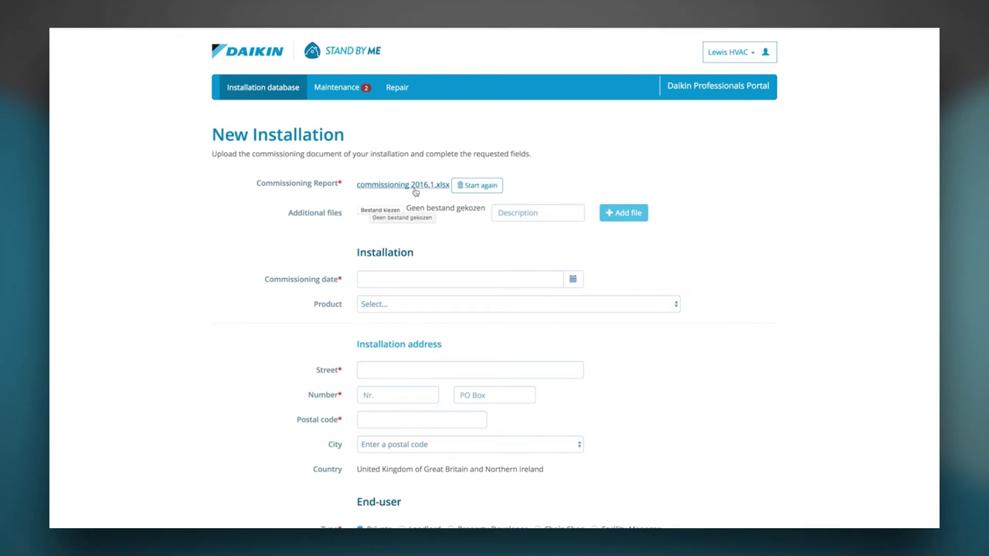
- Set commissioning date 01/09/2016, product Gas Condensing Boiler, and unit GCU compact 315
{"action": "scroll", "coordinate": [414, 215], "scroll_direction": "down", "scroll_amount": 1}
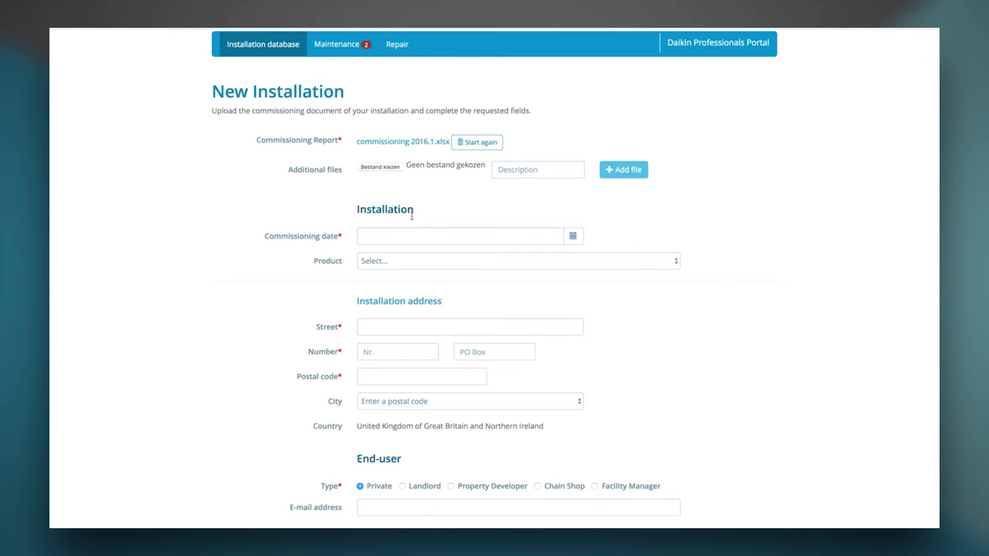
{"action": "left_click", "coordinate": [554, 235]}
{"action": "left_click", "coordinate": [429, 287]}
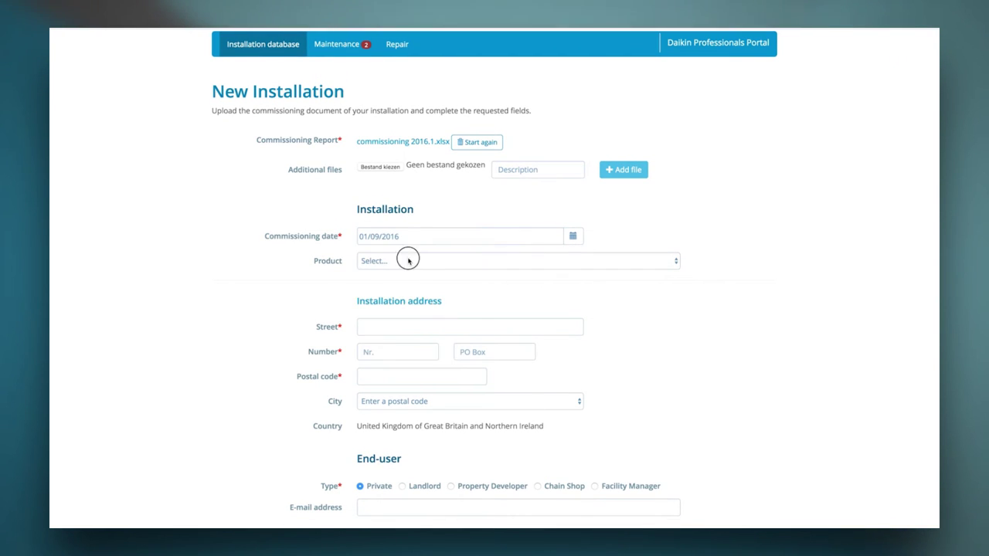
{"action": "left_click", "coordinate": [410, 261]}
{"action": "left_click", "coordinate": [418, 272]}
{"action": "left_click", "coordinate": [419, 294]}
{"action": "left_click", "coordinate": [625, 296]}
{"action": "left_click", "coordinate": [622, 305]}
- Enter the installation site's street, house number, postal code and city
{"action": "left_click", "coordinate": [404, 359]}
{"action": "scroll", "coordinate": [404, 360], "scroll_direction": "down", "scroll_amount": 1}
{"action": "type", "text": "C"}
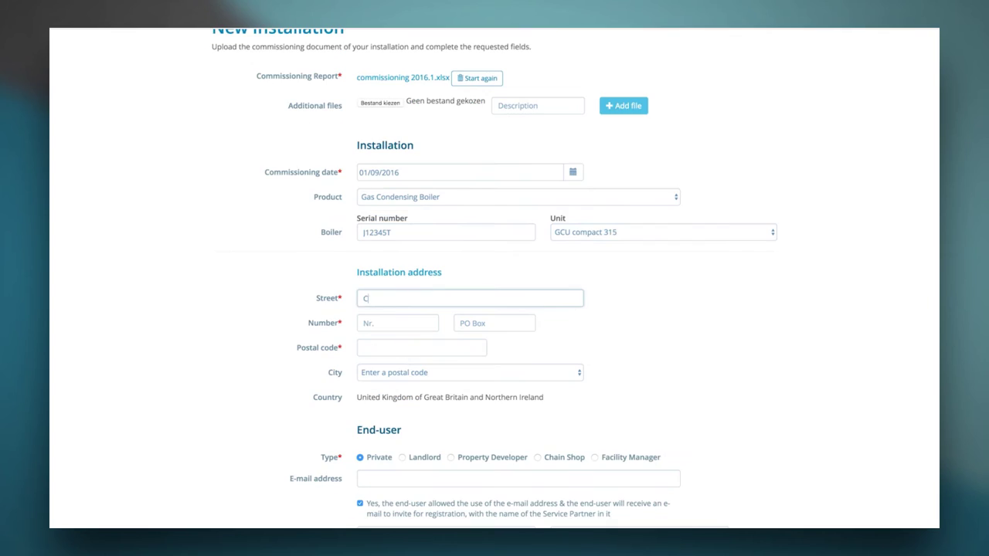
{"action": "key", "text": "Tab"}
{"action": "type", "text": "12"}
{"action": "key", "text": "Tab"}
{"action": "key", "text": "Tab"}
{"action": "type", "text": "KW"}
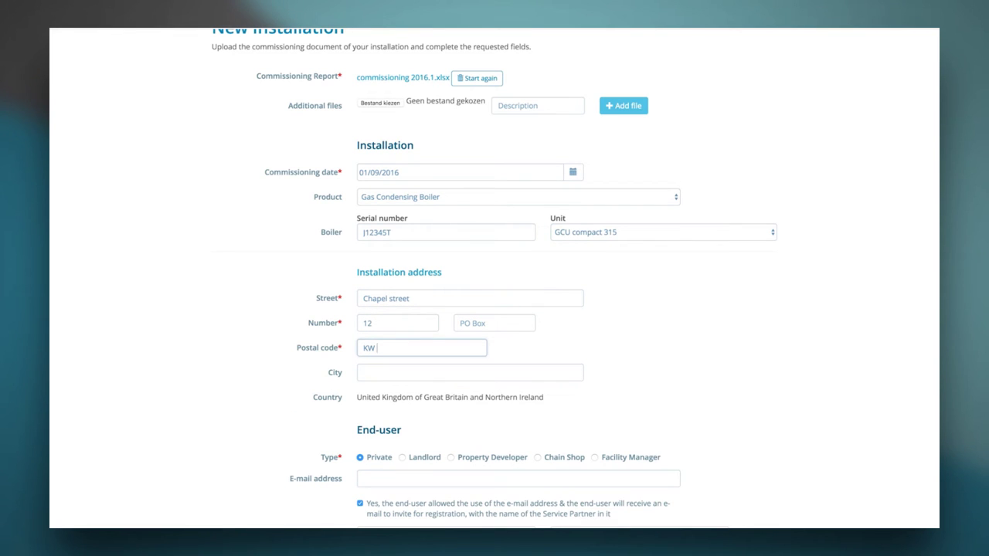
{"action": "left_click", "coordinate": [420, 365]}
{"action": "type", "text": "London"}
{"action": "scroll", "coordinate": [448, 395], "scroll_direction": "down", "scroll_amount": 1}
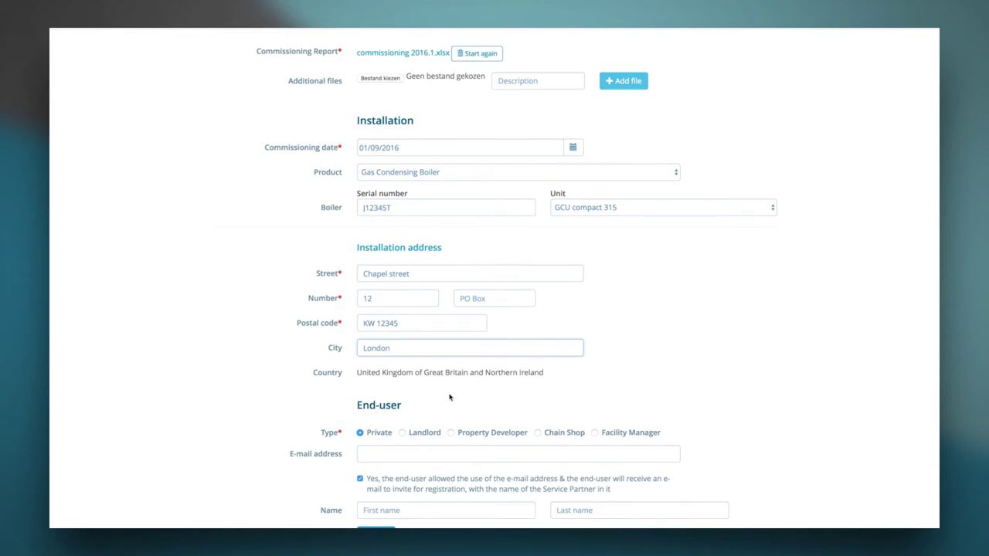
- Make the end-user Private, fill in their e-mail, first and last name, and save
{"action": "left_click", "coordinate": [395, 441]}
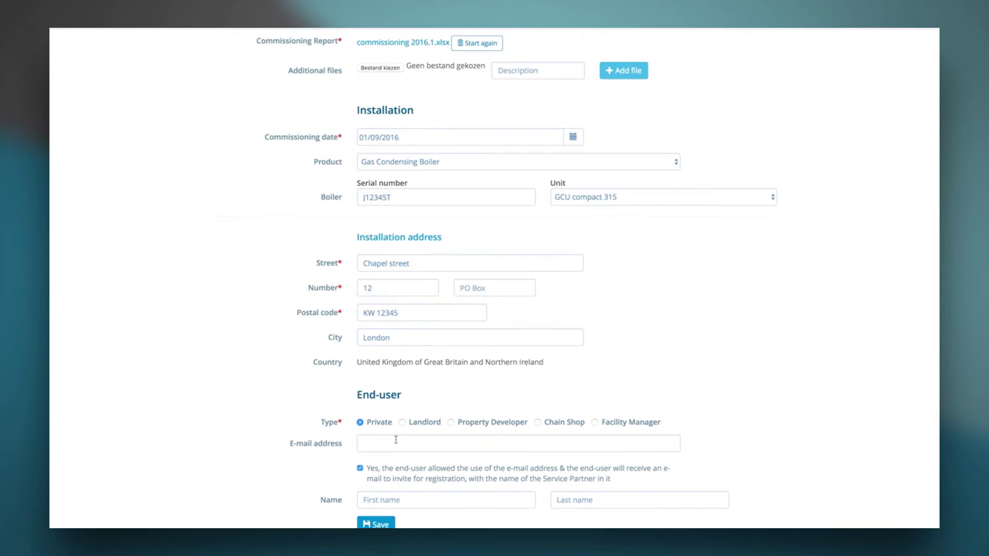
{"action": "left_click", "coordinate": [411, 428]}
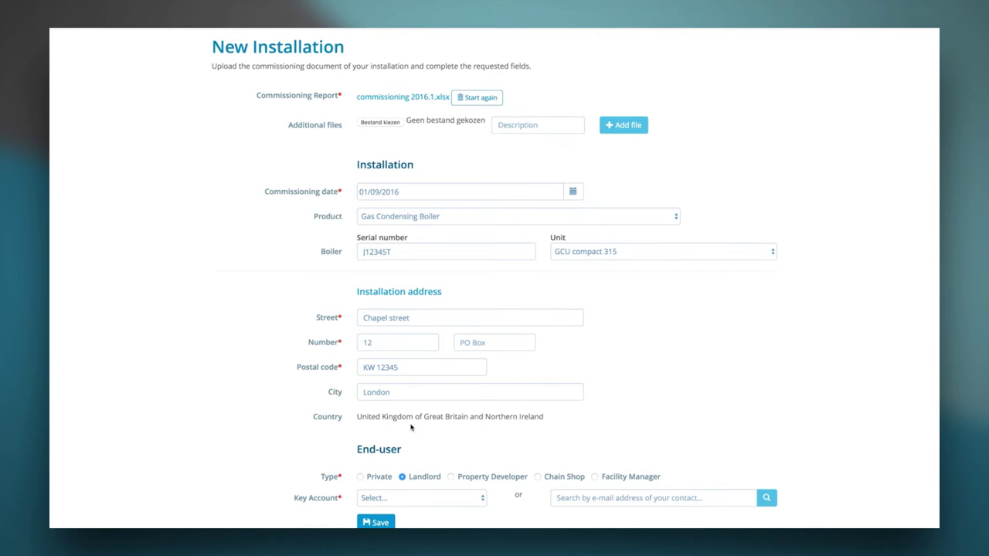
{"action": "left_click", "coordinate": [381, 477]}
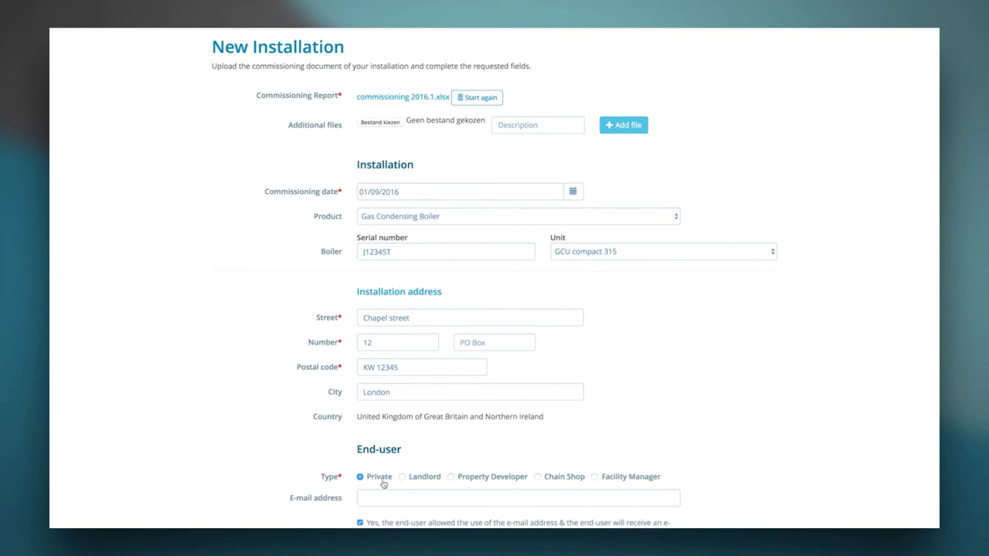
{"action": "left_click", "coordinate": [371, 441]}
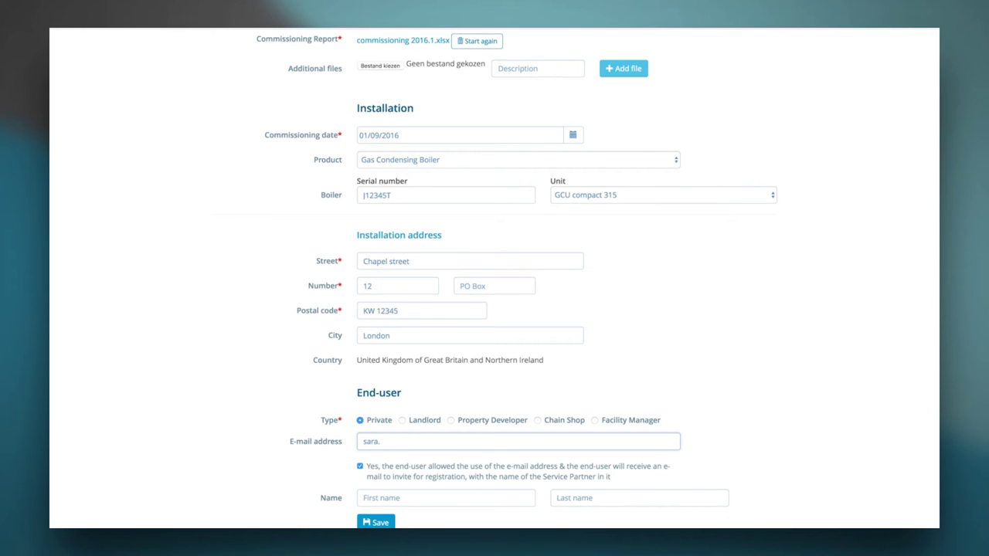
{"action": "key", "text": "Tab"}
{"action": "type", "text": "Sara"}
{"action": "key", "text": "Tab"}
{"action": "type", "text": "H"}
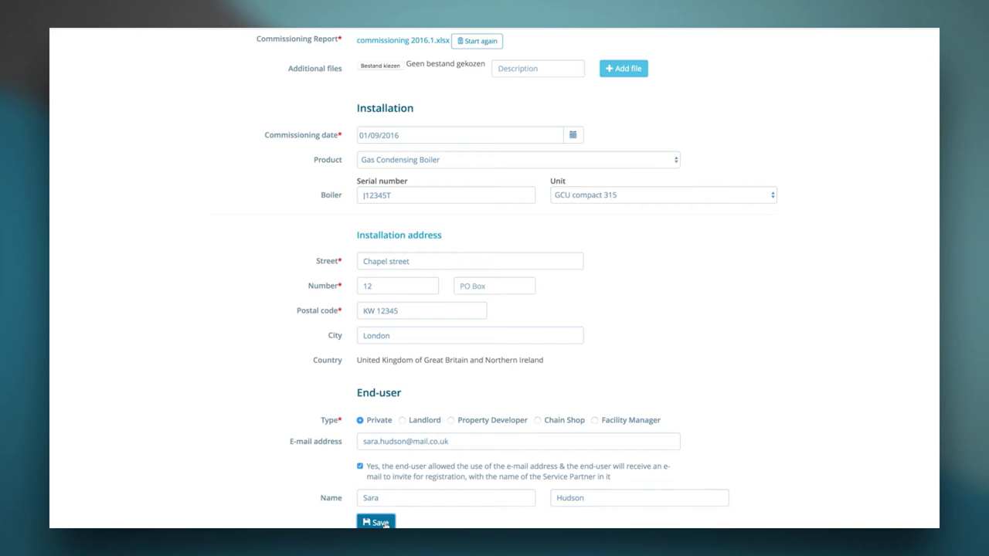
{"action": "left_click", "coordinate": [382, 523]}
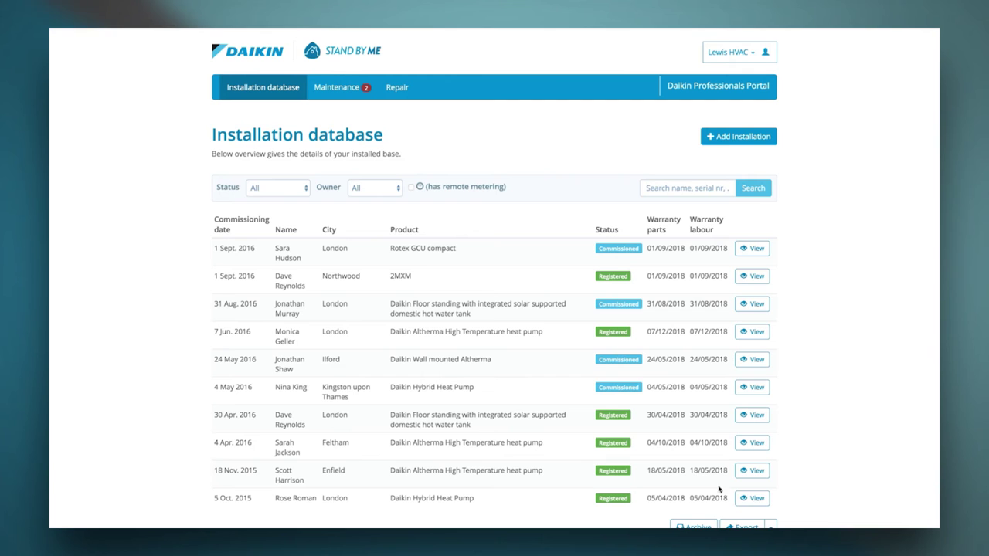
- Open the London Daikin Hybrid Heat Pump installation from the database list
{"action": "left_click", "coordinate": [754, 499]}
- Review the heat pump's general details, then show its installation and commissioning document details
{"action": "scroll", "coordinate": [137, 283], "scroll_direction": "down", "scroll_amount": 2}
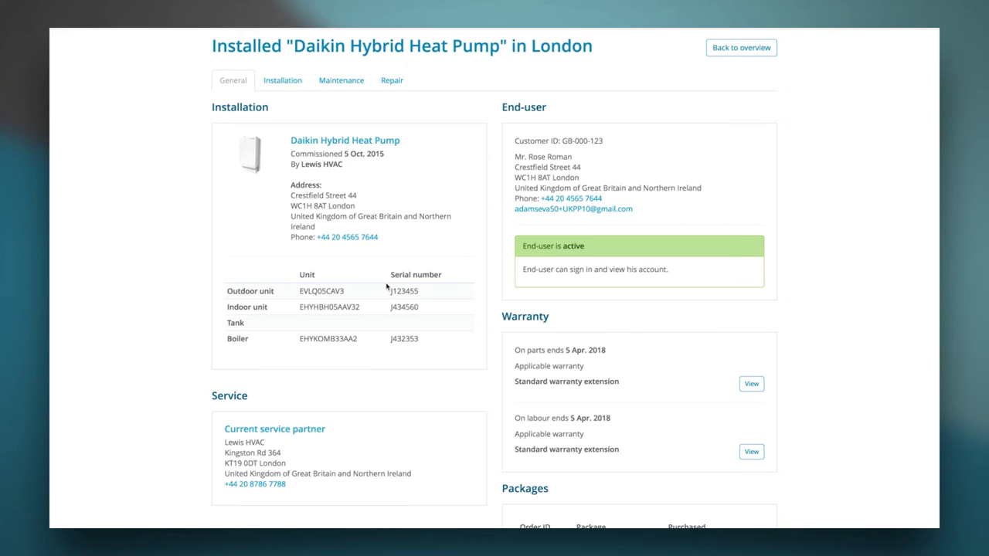
{"action": "scroll", "coordinate": [511, 402], "scroll_direction": "down", "scroll_amount": 2}
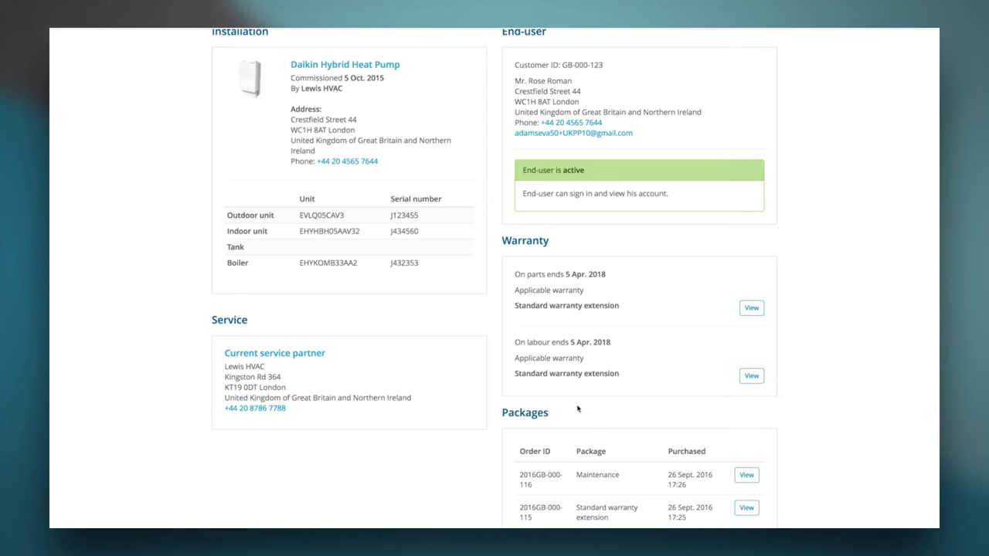
{"action": "scroll", "coordinate": [379, 441], "scroll_direction": "up", "scroll_amount": 3}
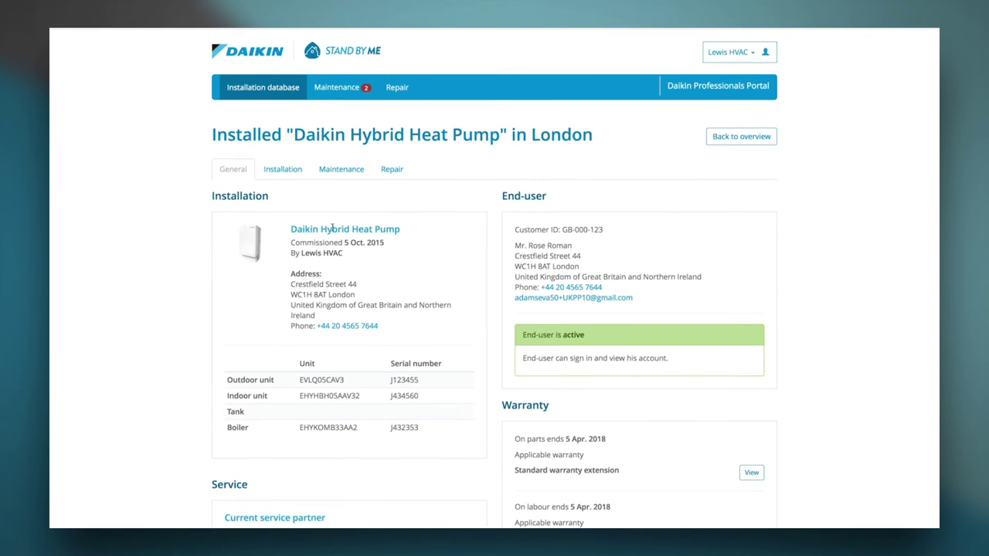
{"action": "left_click", "coordinate": [283, 169]}
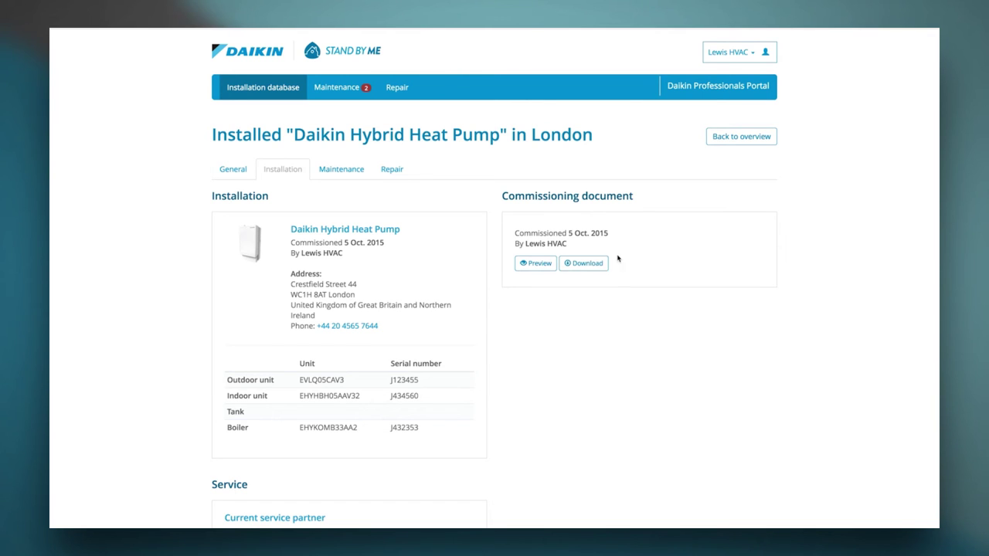
- Show the heat pump's maintenance schedule and start a report for the due 30 Sept. 2016 service
{"action": "left_click", "coordinate": [353, 173]}
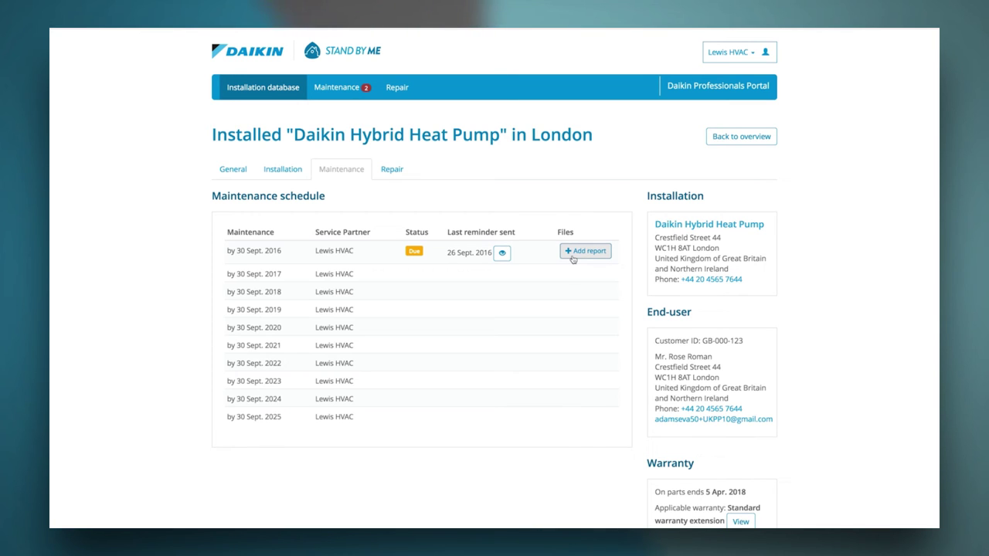
{"action": "left_click", "coordinate": [572, 258]}
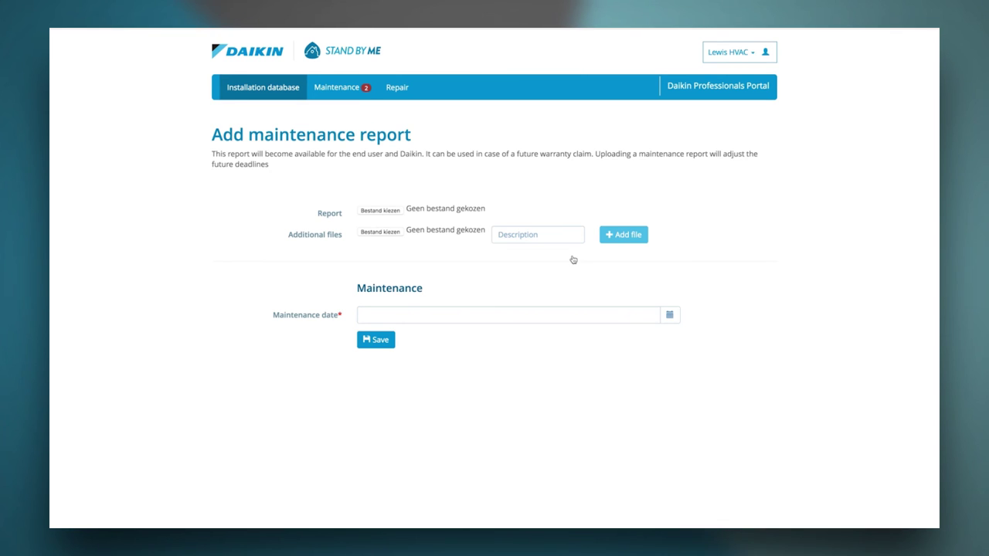
- Begin choosing a maintenance report file, cancel the selection, and view the installation's repair history
{"action": "left_click", "coordinate": [373, 212]}
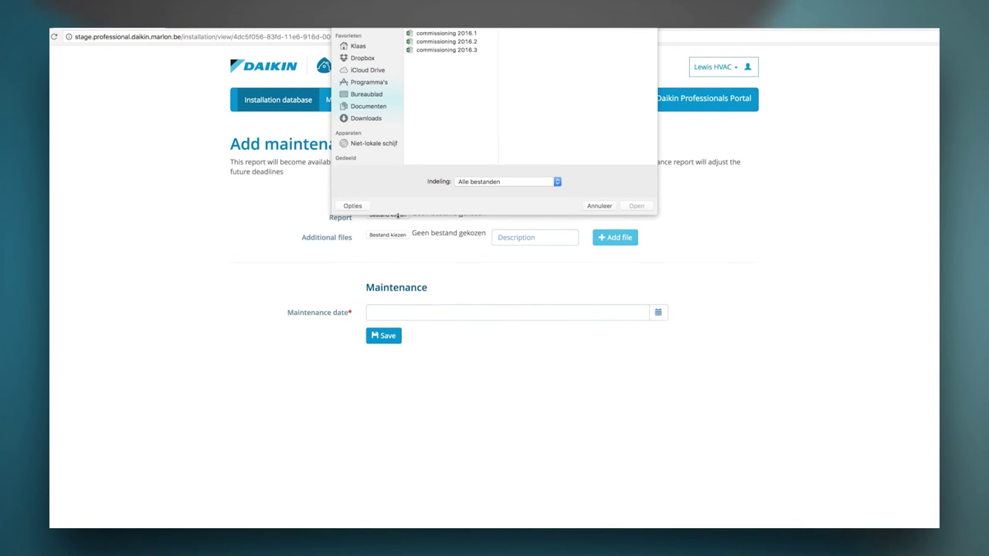
{"action": "left_click", "coordinate": [600, 206]}
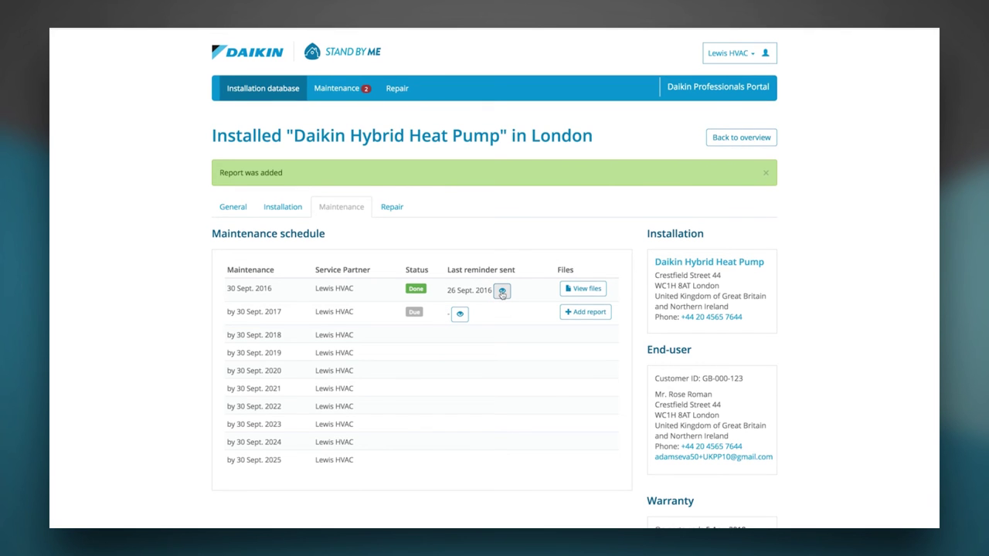
{"action": "left_click", "coordinate": [392, 206]}
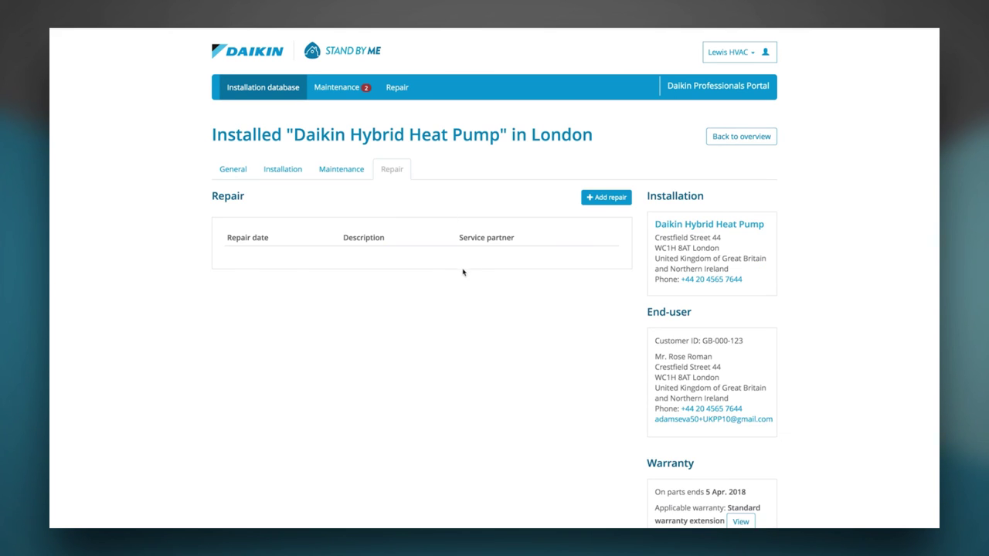
- Log a new repair dated 29 Sept. 2016 with description 'leak' and save it
{"action": "left_click", "coordinate": [607, 198]}
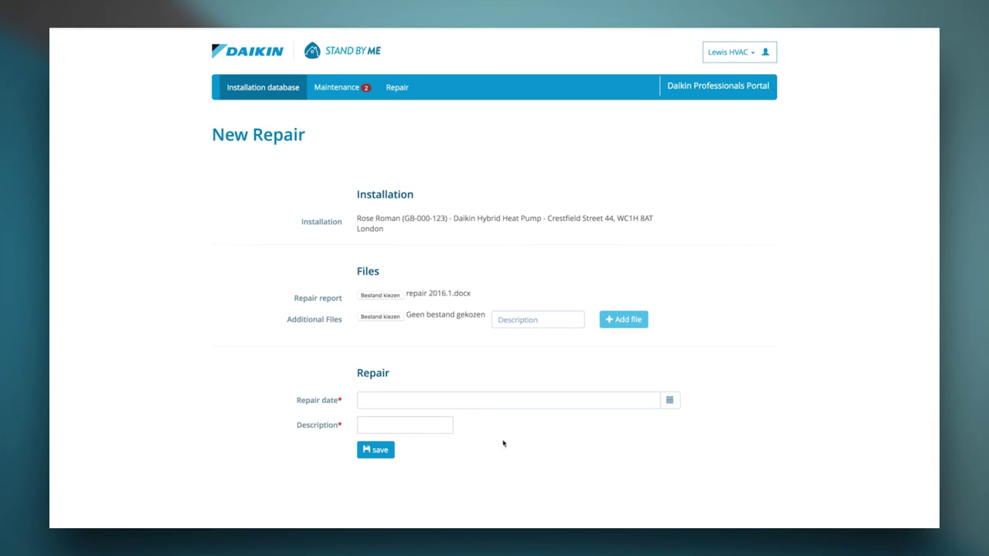
{"action": "left_click", "coordinate": [424, 401]}
{"action": "left_click", "coordinate": [446, 365]}
{"action": "left_click", "coordinate": [402, 424]}
{"action": "type", "text": "leak"}
{"action": "left_click", "coordinate": [369, 450]}
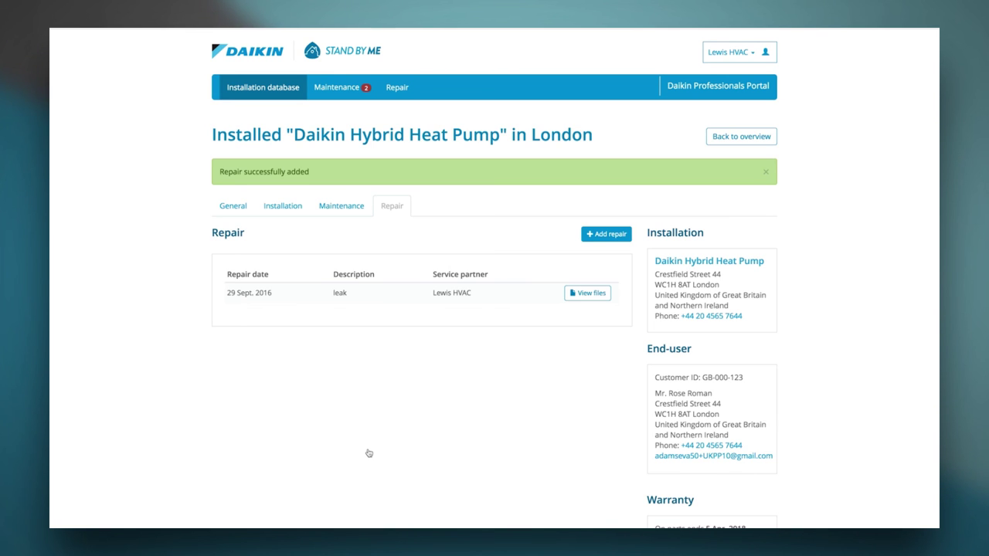
{"action": "left_click", "coordinate": [357, 90]}
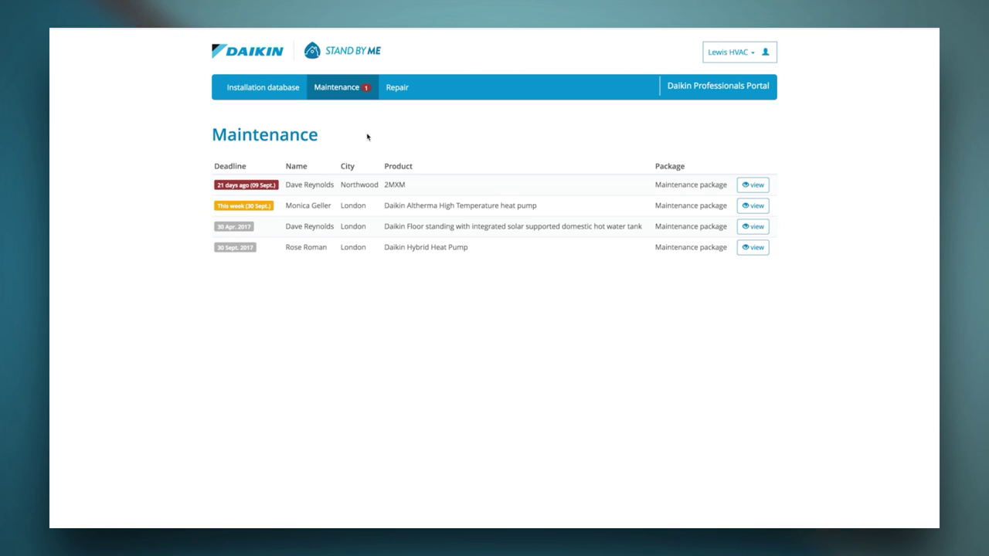
- Open the repair overview listing four repairs from 31 Aug. to 29 Sept. 2016
{"action": "left_click", "coordinate": [394, 93]}
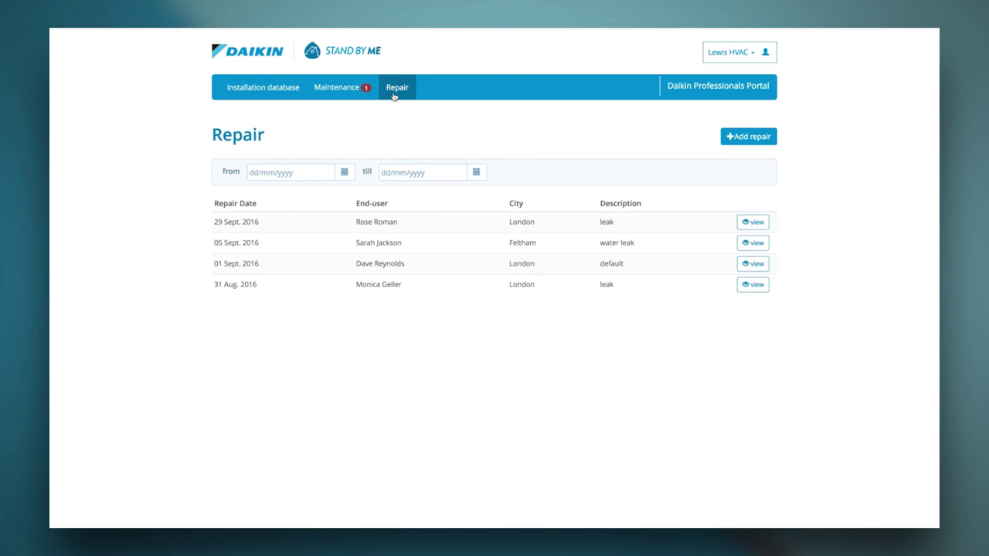